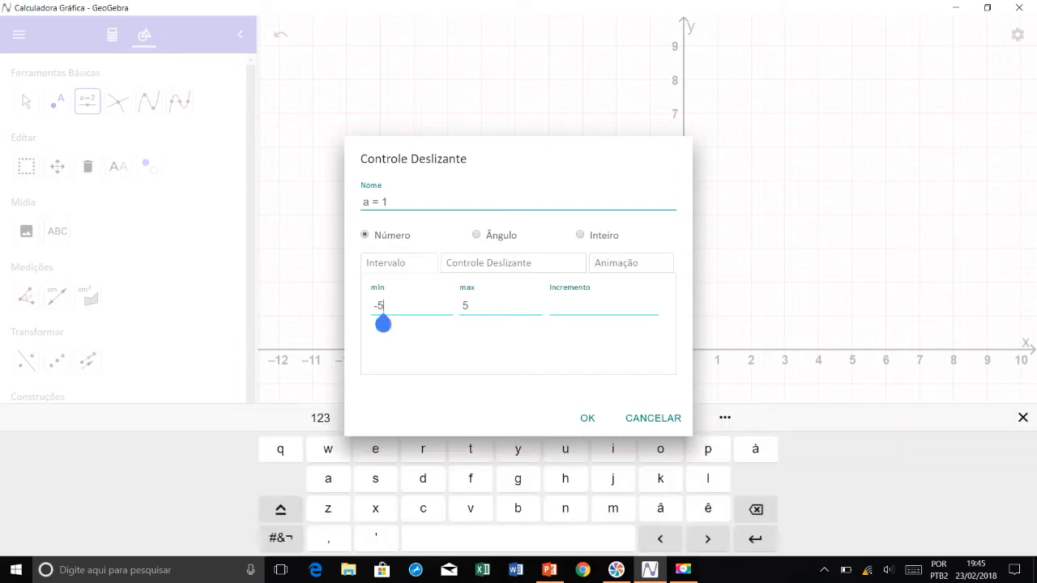
# Create slider a with a minimum of -20, a maximum of 20 and an increment of 1.
pyautogui.press('BackSpace')
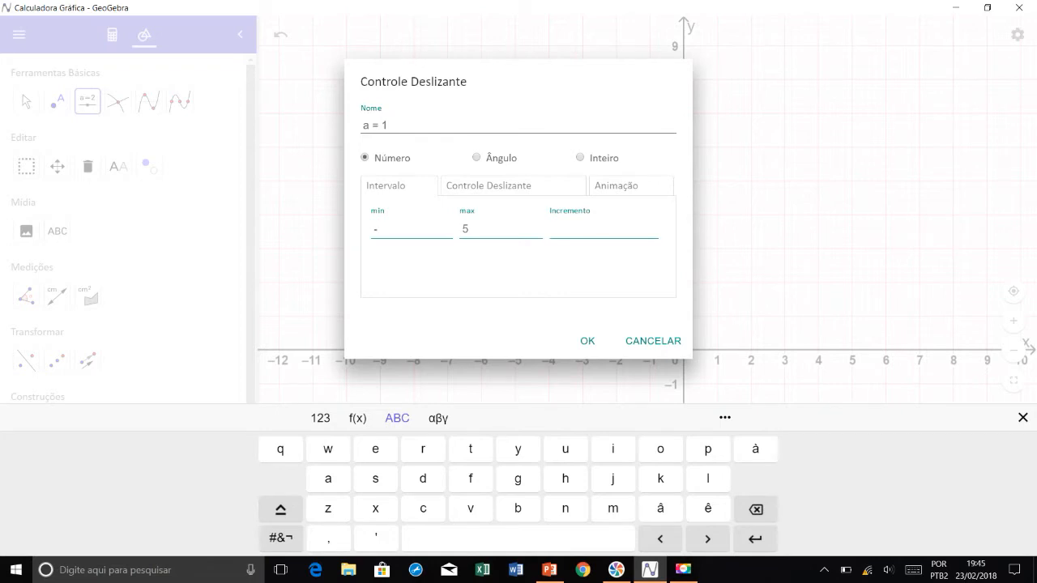
pyautogui.write('20')
pyautogui.click(486, 228)
pyautogui.press('BackSpace')
pyautogui.write('20')
pyautogui.write('1')
pyautogui.click(587, 340)
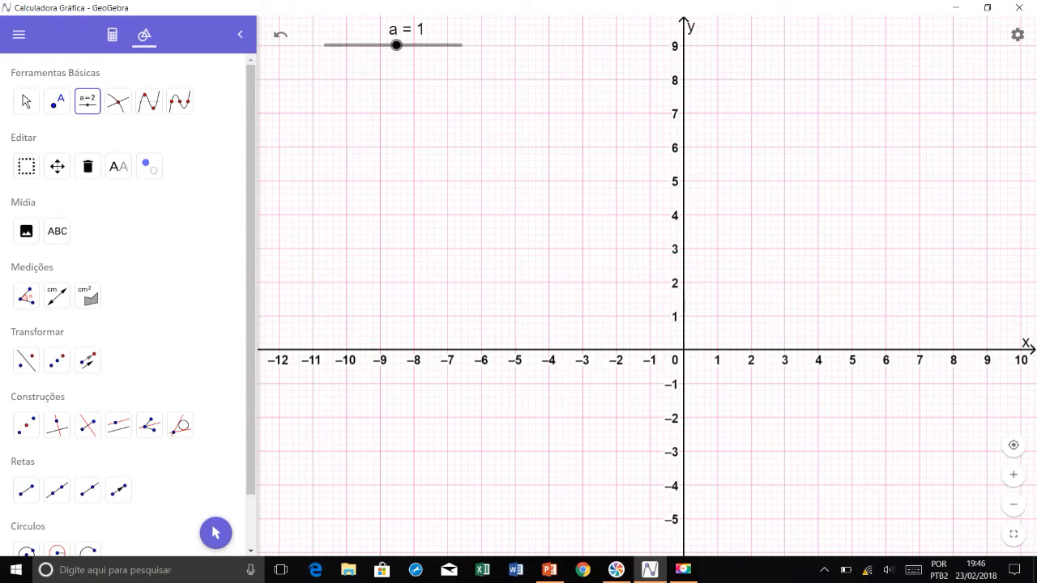
# Adjust slider a on the graph to the value 6.
pyautogui.press('Escape')
pyautogui.moveTo(396, 45)
pyautogui.mouseDown()
pyautogui.moveTo(451, 45)
pyautogui.moveTo(359, 46)
pyautogui.moveTo(416, 45)
pyautogui.mouseUp()
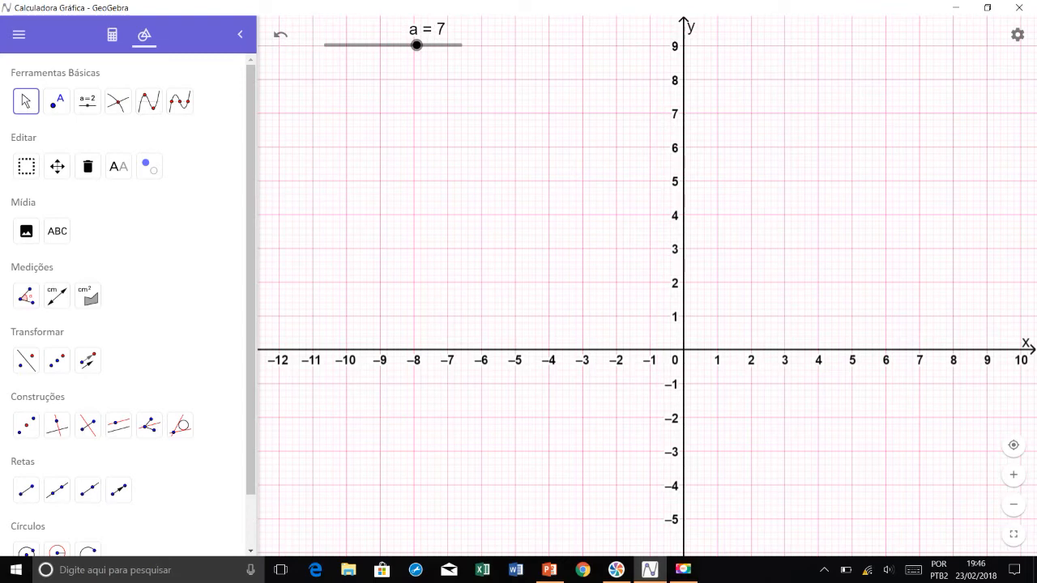
pyautogui.moveTo(417, 45); pyautogui.dragTo(413, 45)
# Check slider a's settings and shift the whole slider about one grid unit toward the graph's left edge.
pyautogui.click(470, 67)
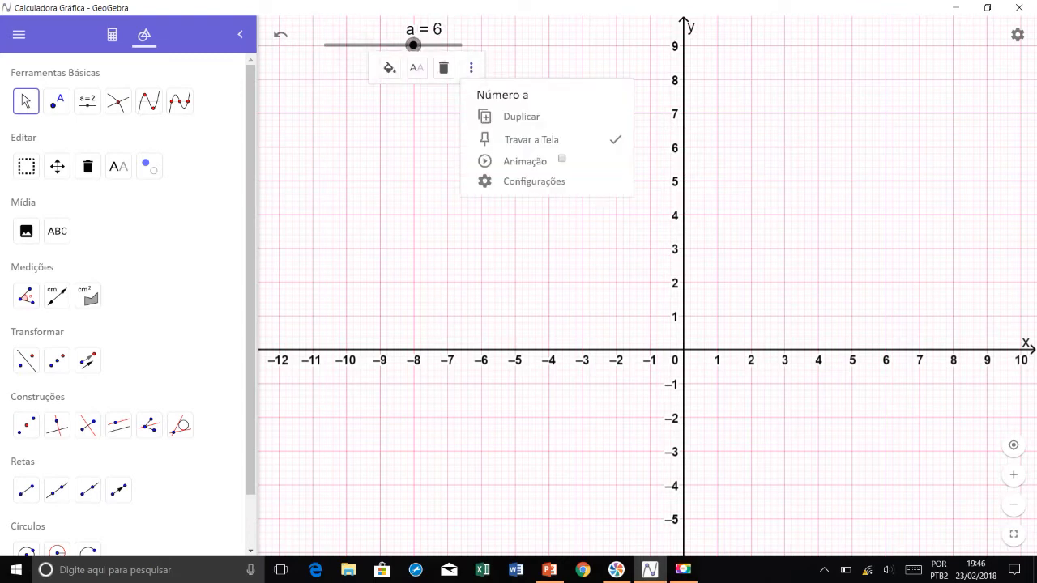
pyautogui.click(534, 180)
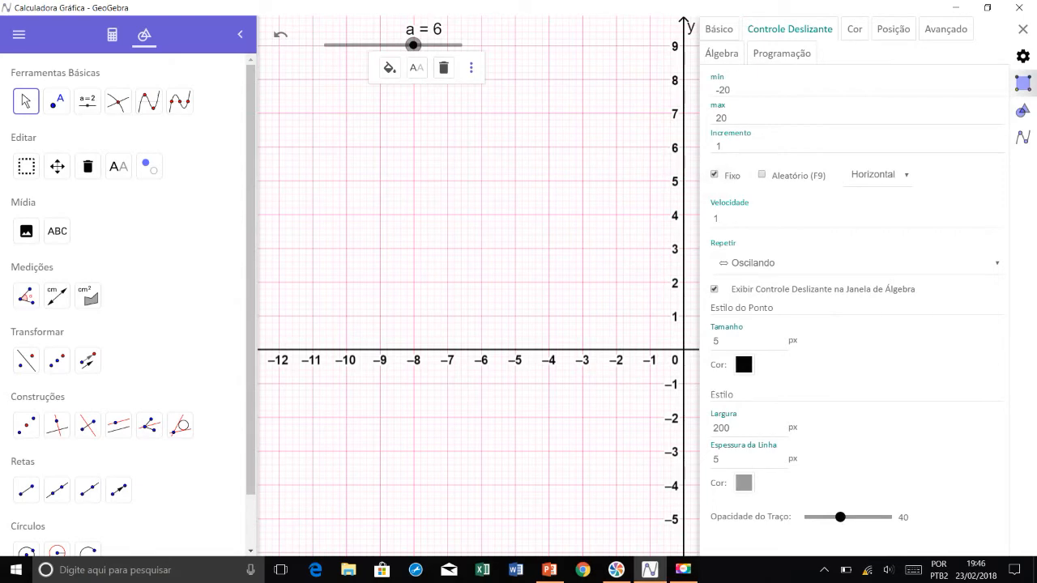
pyautogui.press('Escape')
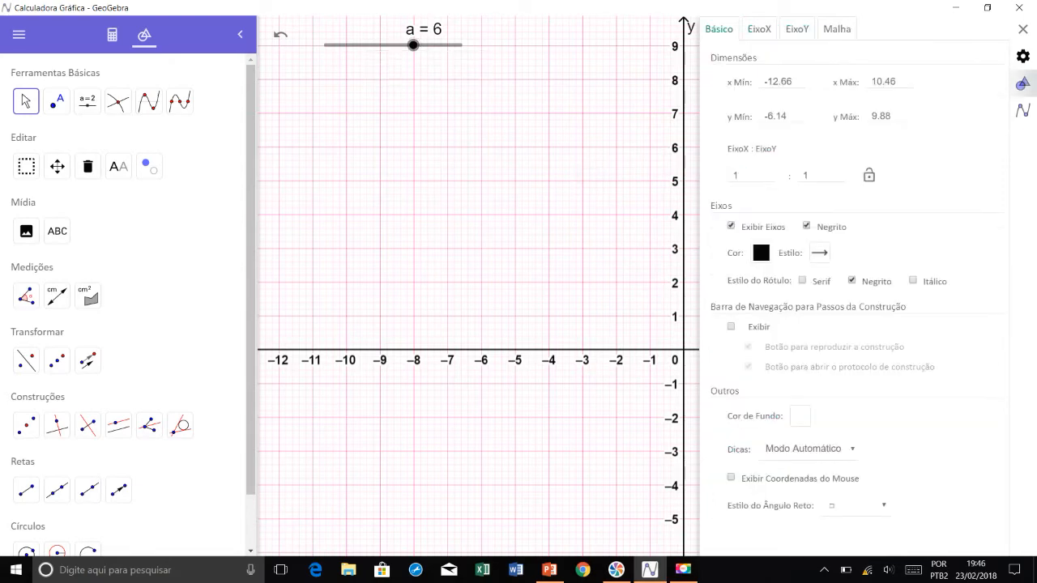
pyautogui.press('Escape')
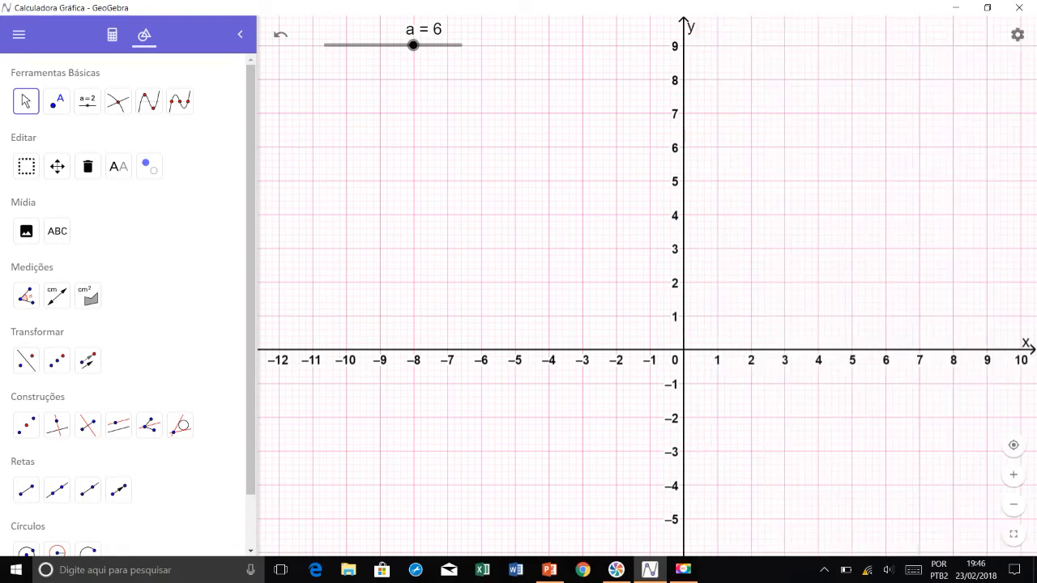
pyautogui.moveTo(413, 45); pyautogui.dragTo(379, 47)
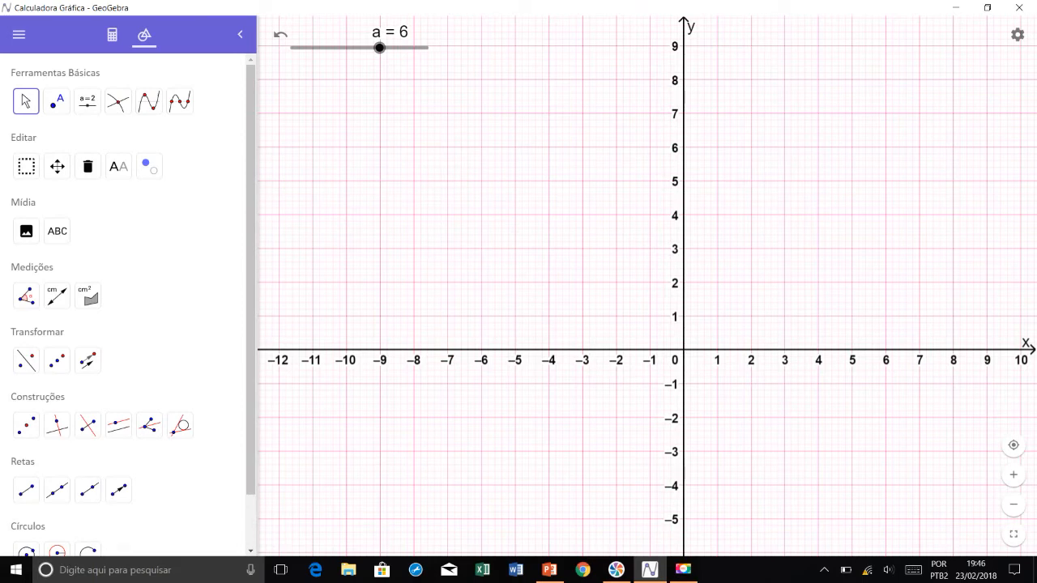
# Create slider b just below slider a, with a minimum of 0 and a maximum of 20.
pyautogui.click(88, 101)
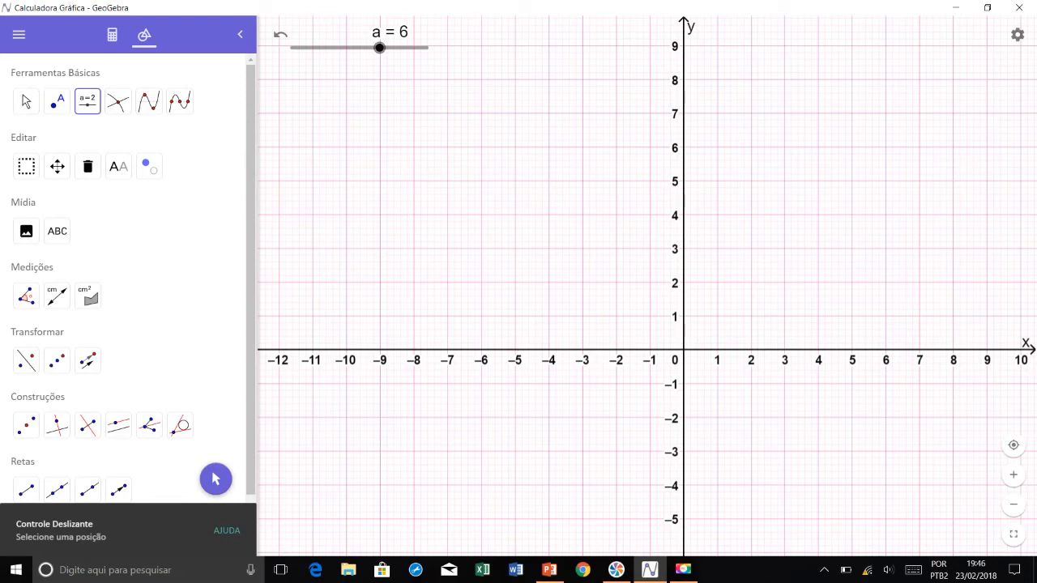
pyautogui.click(295, 81)
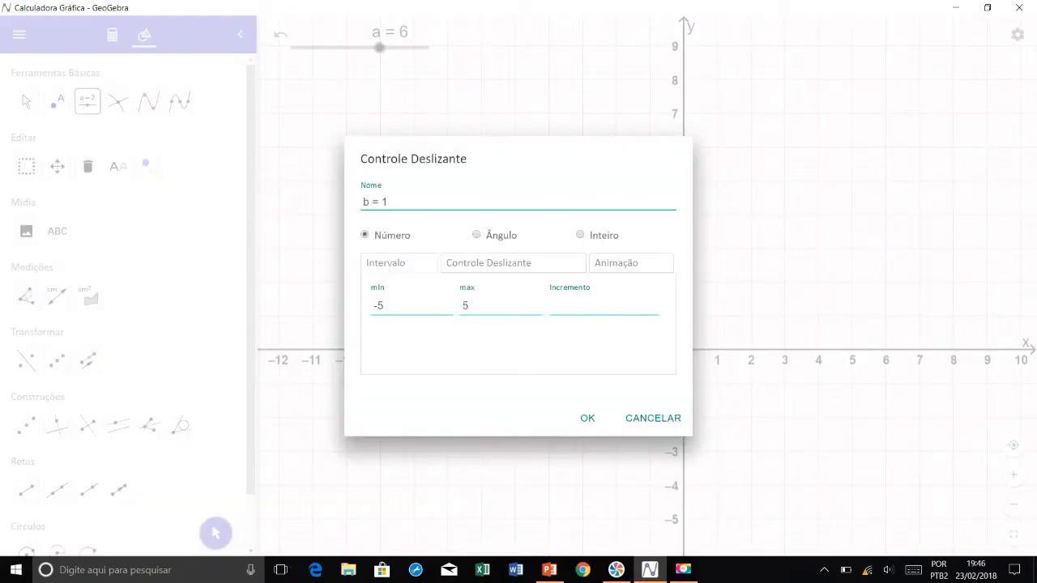
pyautogui.click(397, 305)
pyautogui.press('BackSpace')
pyautogui.press('BackSpace')
pyautogui.write('0')
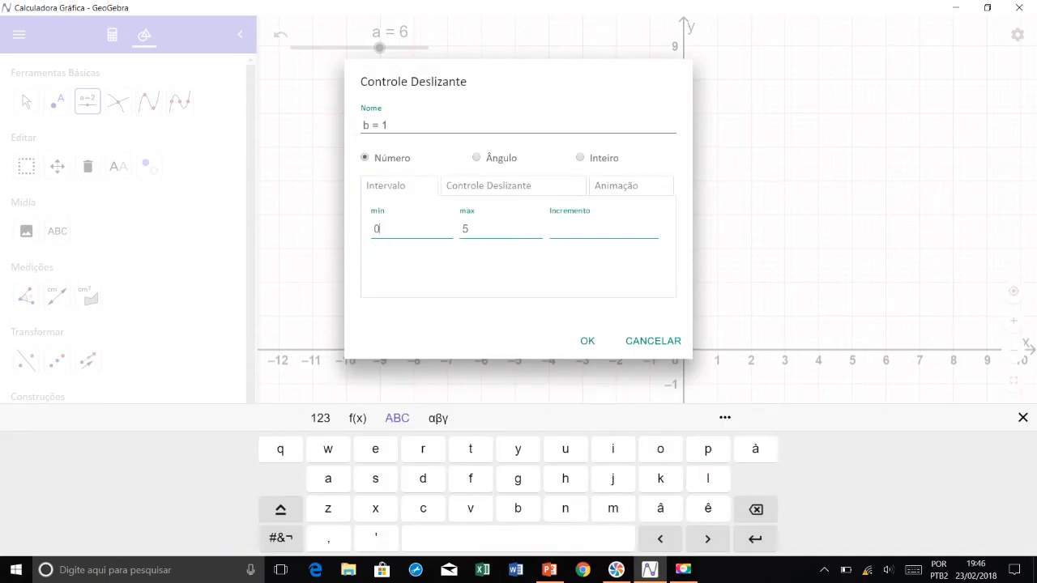
pyautogui.click(468, 239)
pyautogui.press('BackSpace')
pyautogui.write('20')
pyautogui.press('Return')
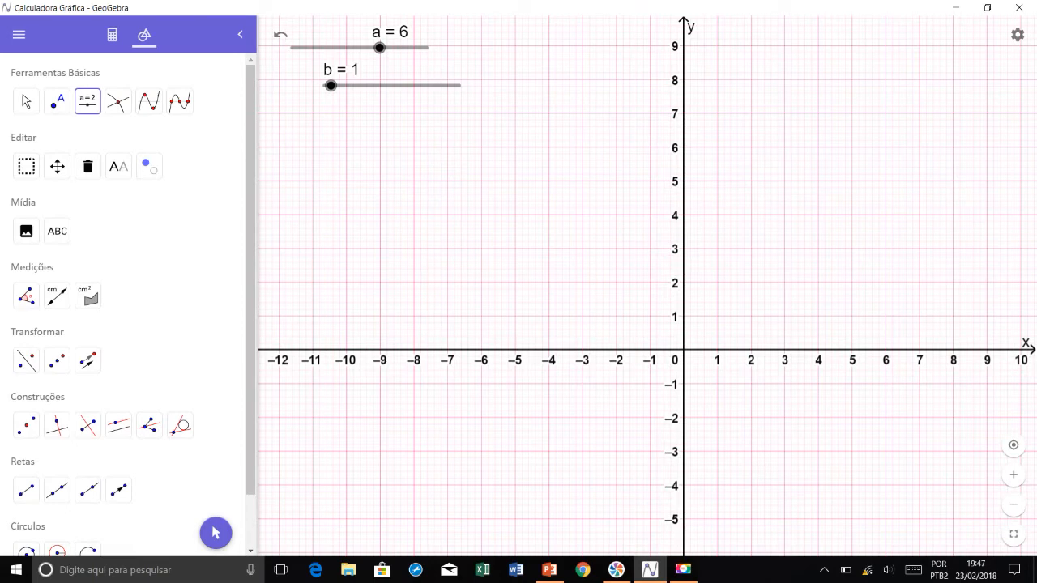
# Start a third slider below slider b and name it k.
pyautogui.click(316, 120)
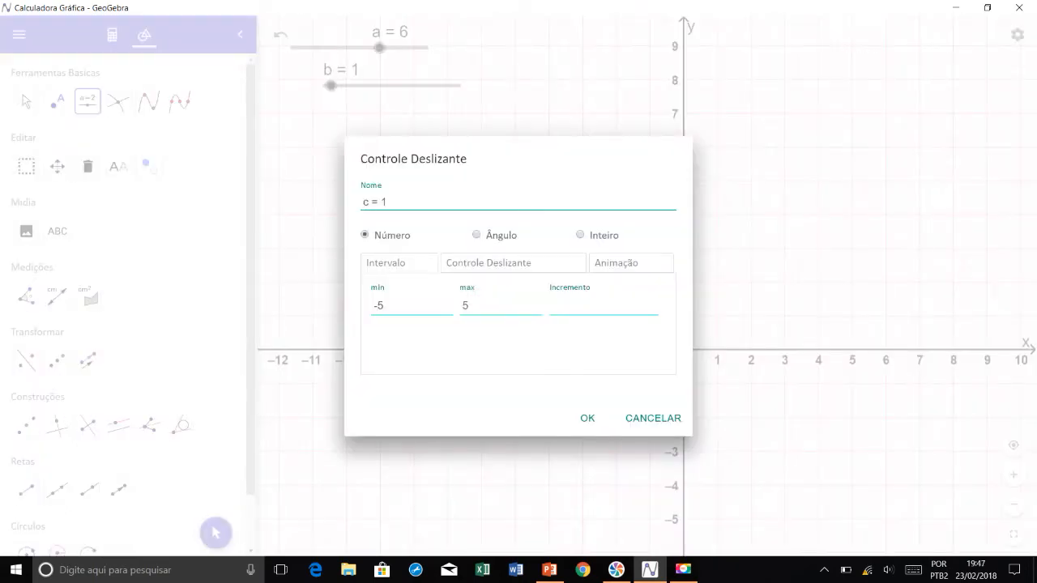
pyautogui.click(377, 202)
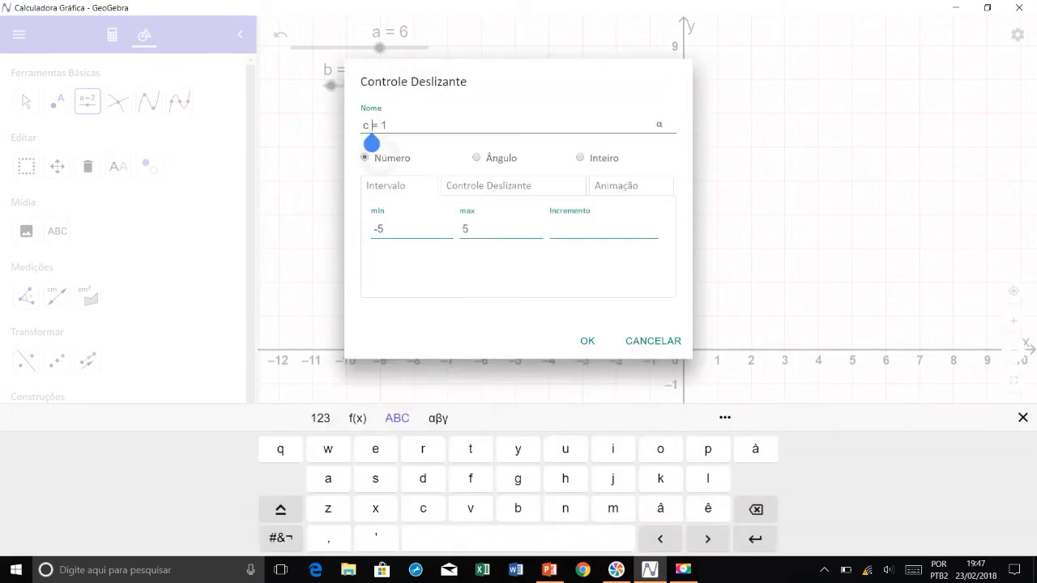
pyautogui.press('BackSpace')
pyautogui.write('k')
# Give slider k a minimum of -1, a maximum of 1 and an increment of 1, and create it.
pyautogui.click(383, 229)
pyautogui.press('BackSpace')
pyautogui.press('BackSpace')
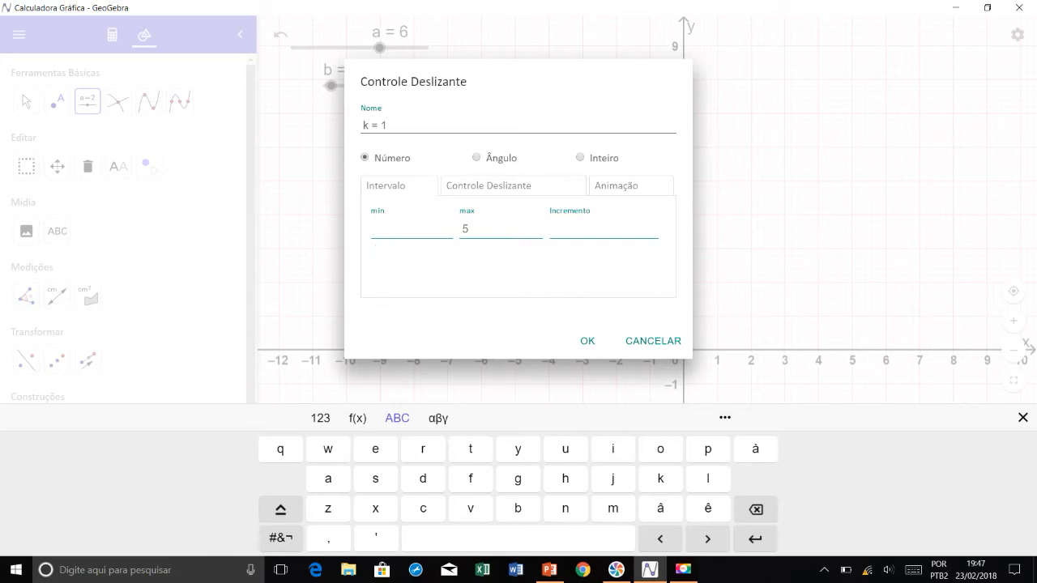
pyautogui.write('-20')
pyautogui.click(466, 229)
pyautogui.press('BackSpace')
pyautogui.click(389, 229)
pyautogui.press('BackSpace')
pyautogui.press('BackSpace')
pyautogui.write('1')
pyautogui.click(595, 229)
pyautogui.write('1')
pyautogui.click(587, 341)
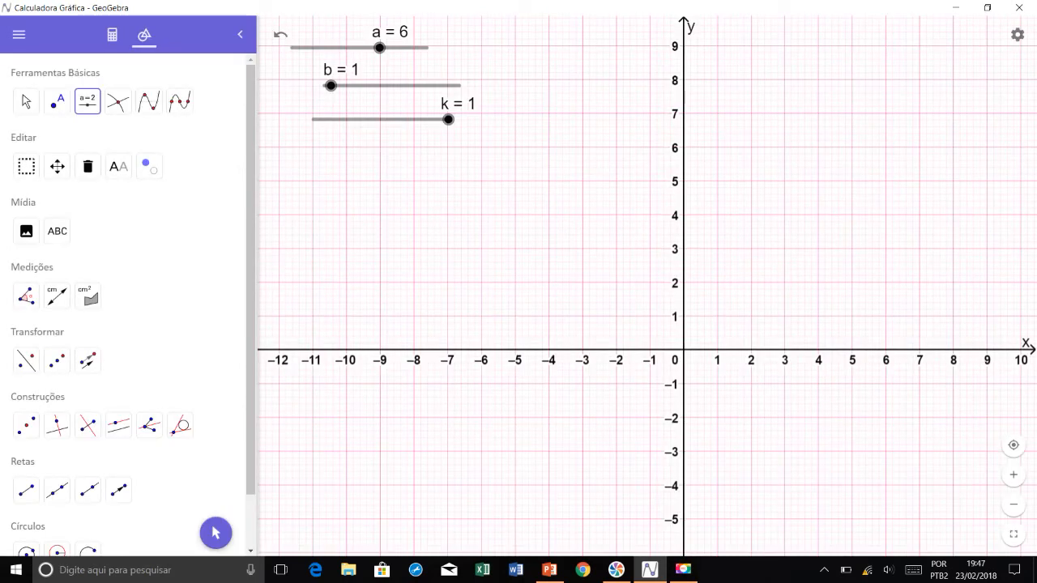
# Enter the exponential function y = a + k·b^x in the algebra view to plot it.
pyautogui.click(112, 34)
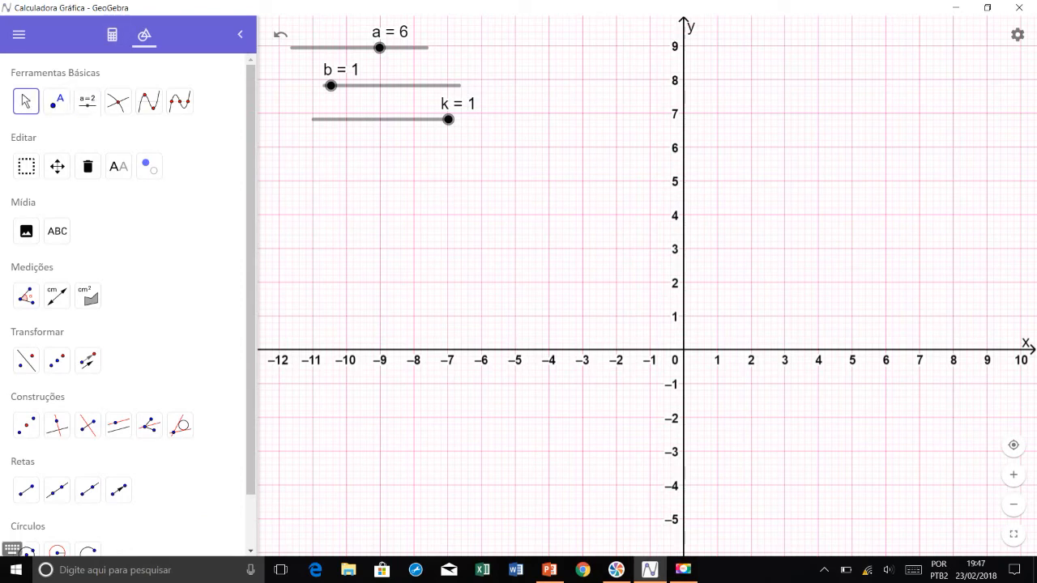
pyautogui.click(122, 217)
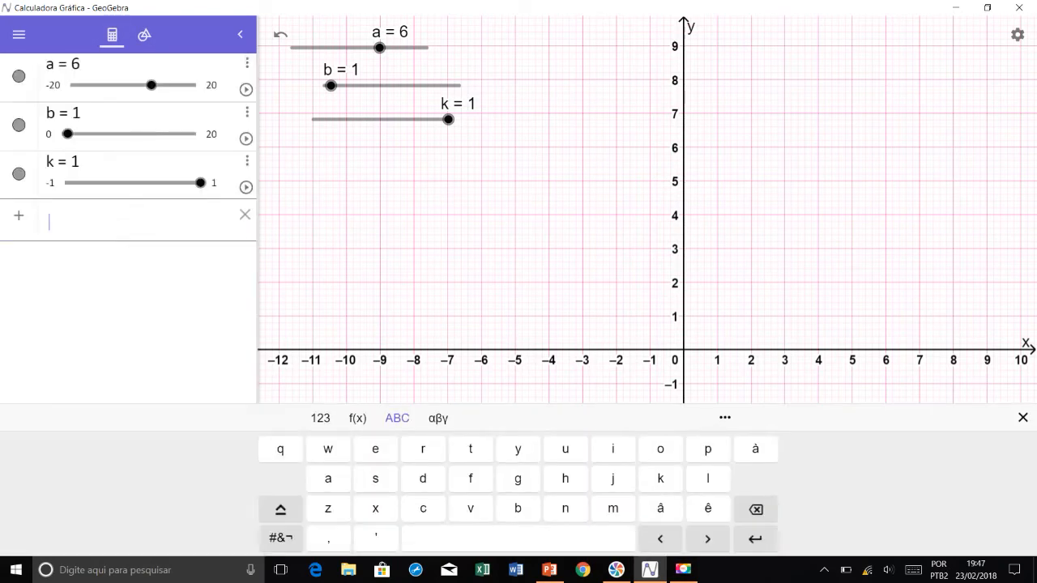
pyautogui.write('y = ')
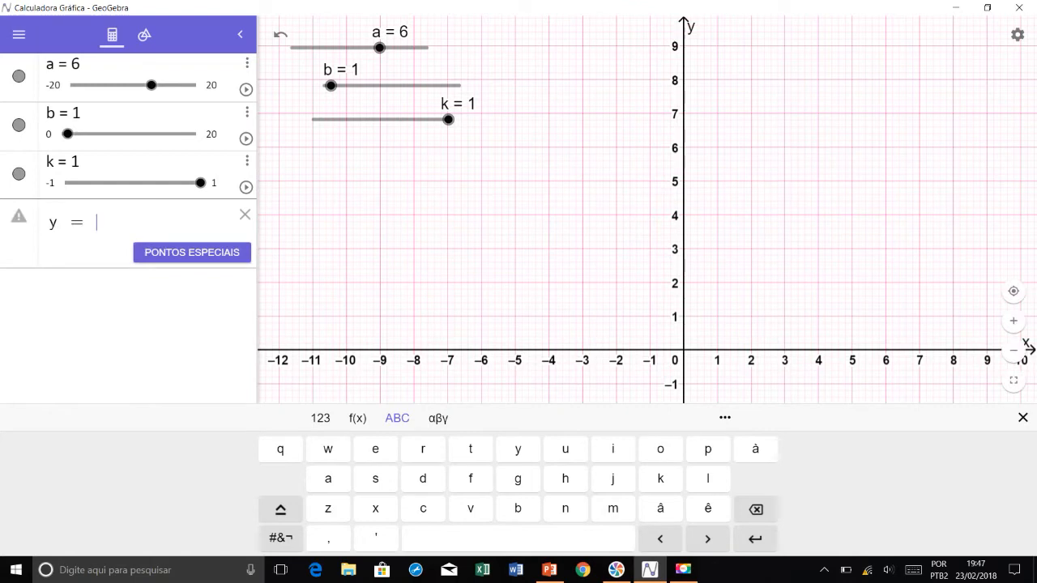
pyautogui.write('a + ')
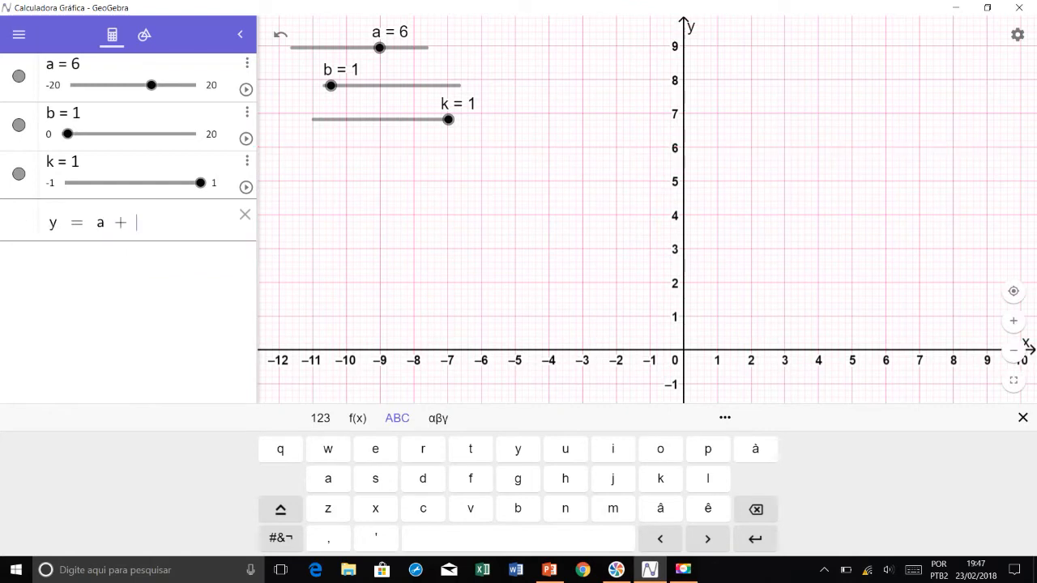
pyautogui.write('k')
pyautogui.click(320, 418)
pyautogui.click(665, 449)
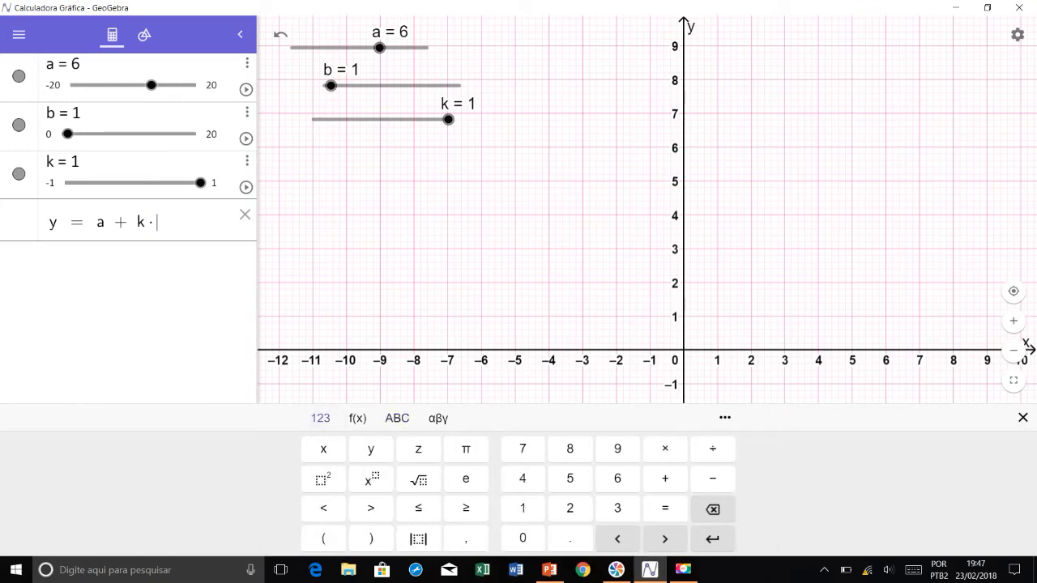
pyautogui.write('b^x')
pyautogui.press('Return')
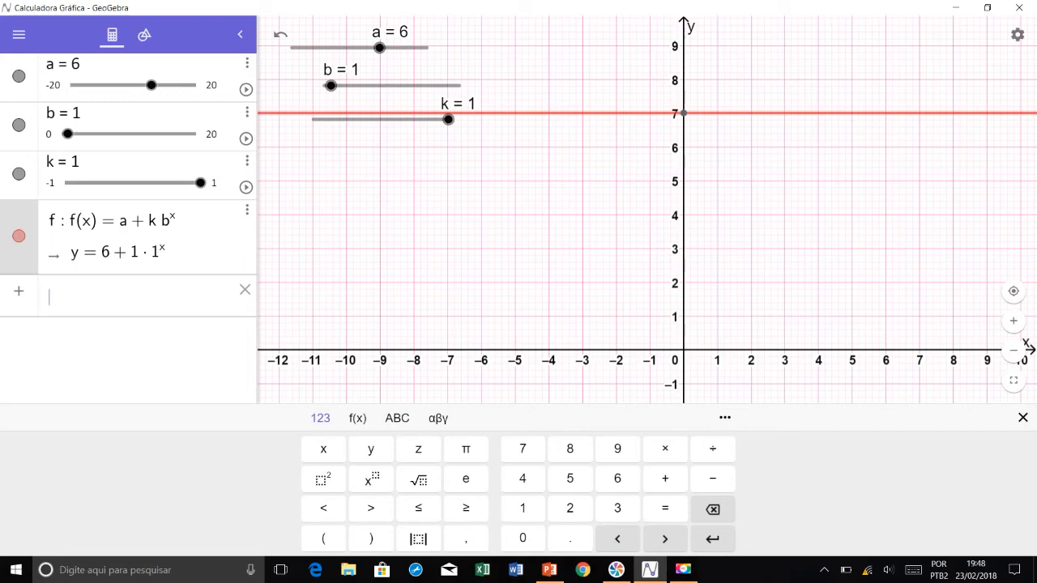
# Set slider b to 5.7 and vary slider a to shift the curve vertically, ending at a = 3.
pyautogui.moveTo(331, 85); pyautogui.dragTo(362, 85)
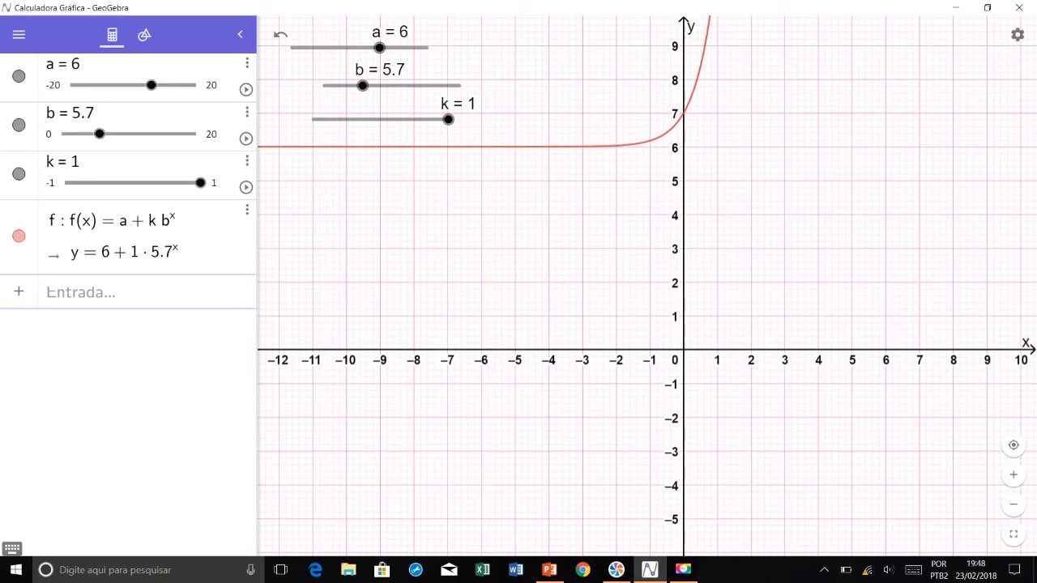
pyautogui.press('Left')
pyautogui.press('Left')
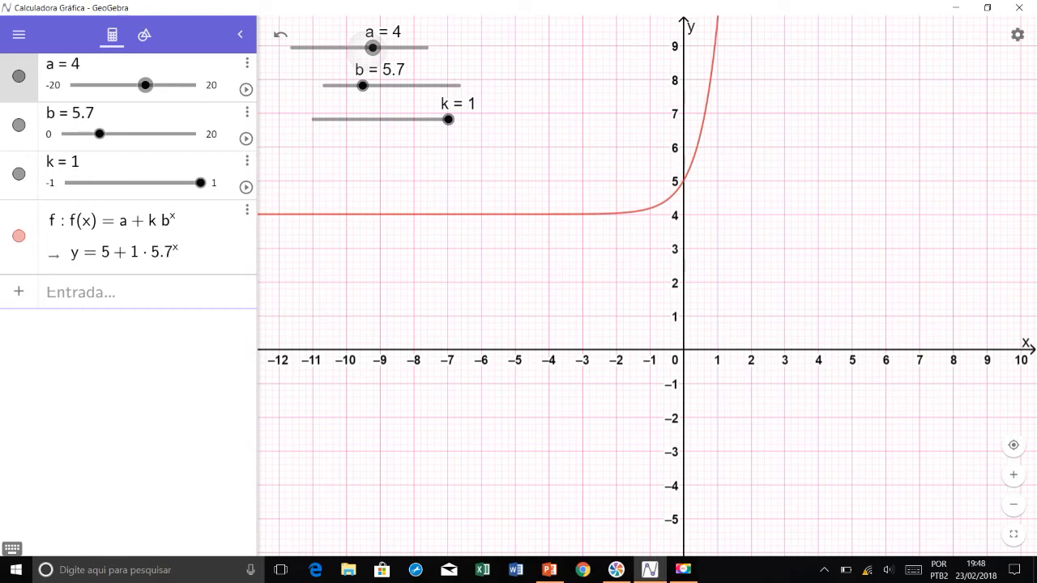
pyautogui.press('Left')
pyautogui.press('Left')
pyautogui.press('Left')
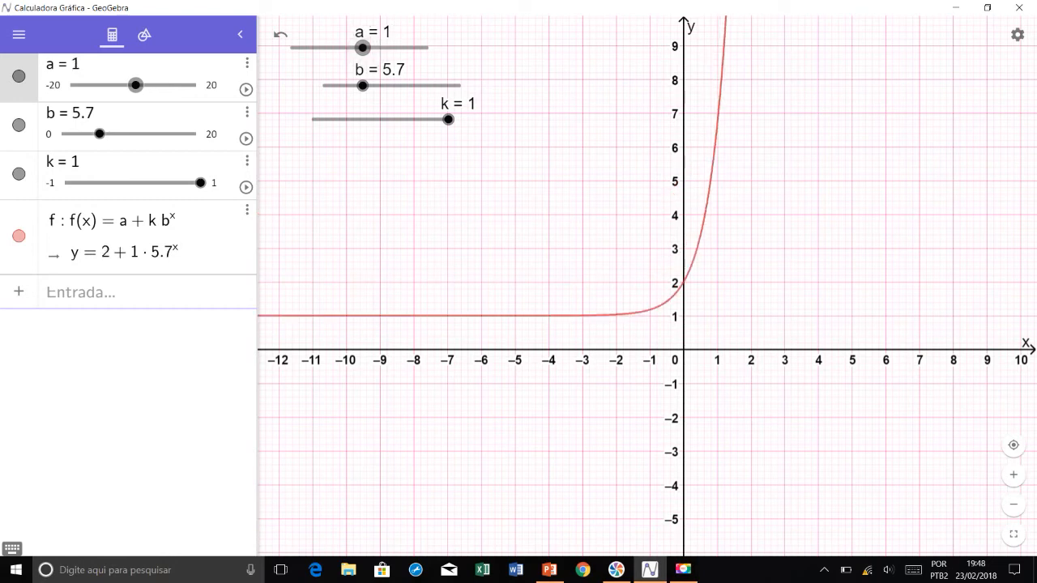
pyautogui.press('Right')
pyautogui.press('Right')
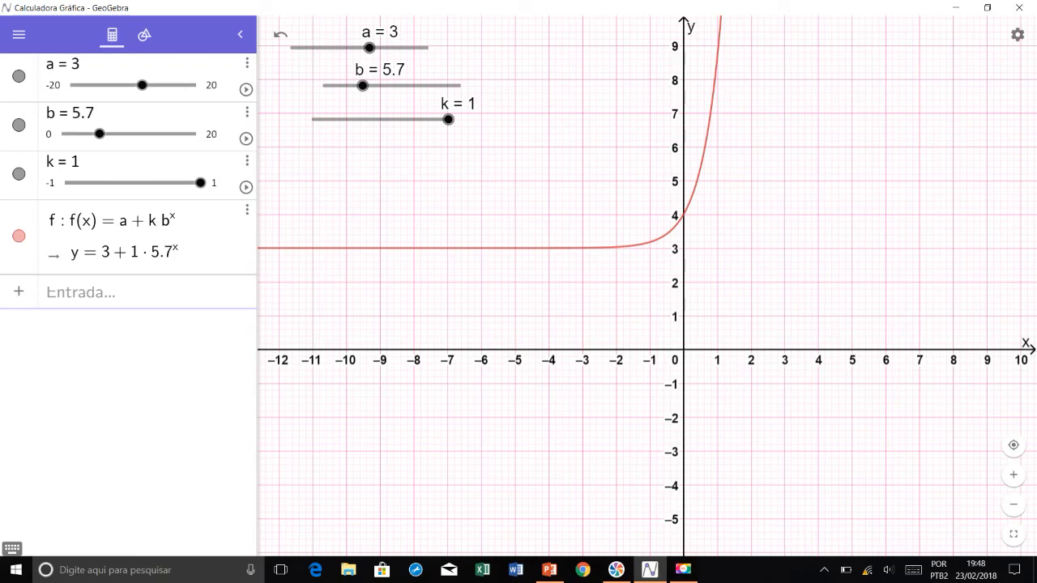
# Add the horizontal line y = a as the exponential curve's asymptote.
pyautogui.click(178, 296)
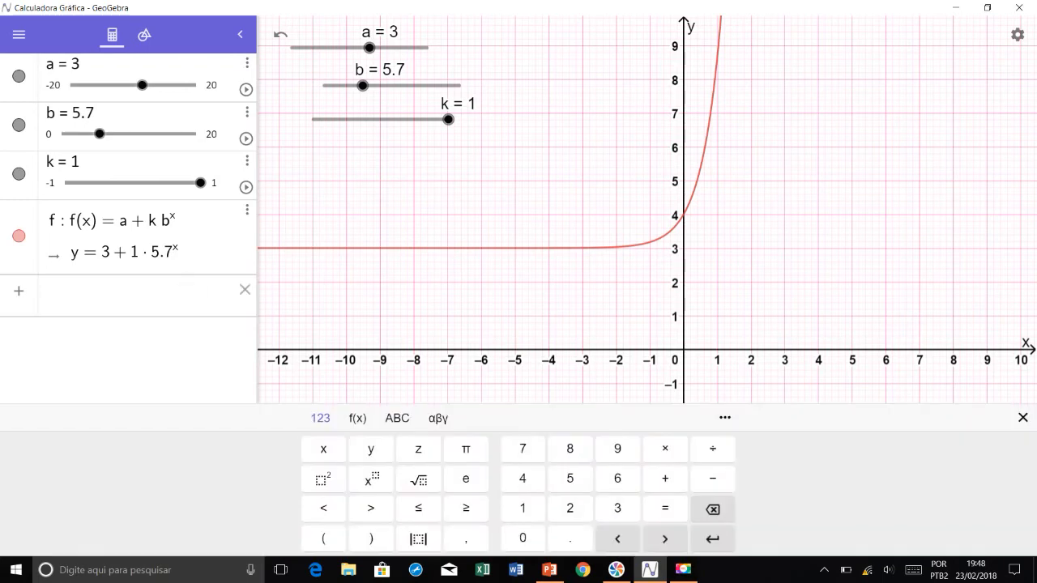
pyautogui.write('y=')
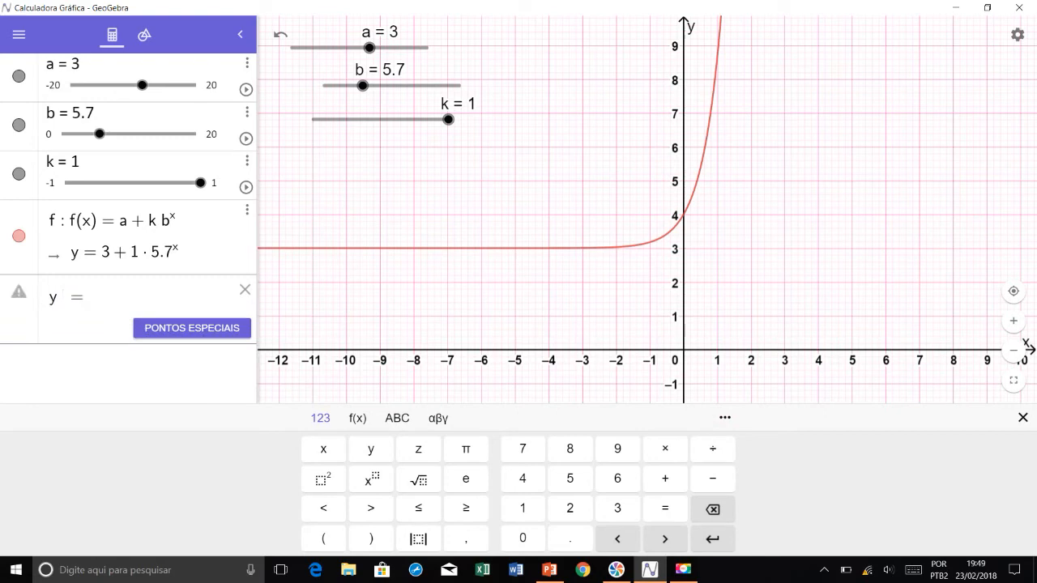
pyautogui.write('a')
pyautogui.press('Return')
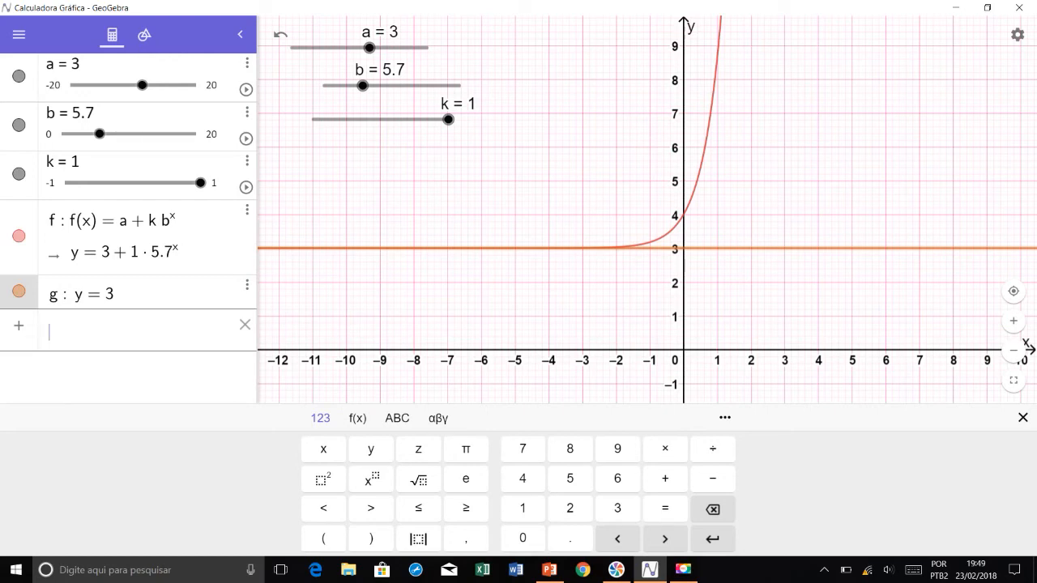
# Style the horizontal line y = a as dashed with a line thickness of 2.
pyautogui.click(674, 248)
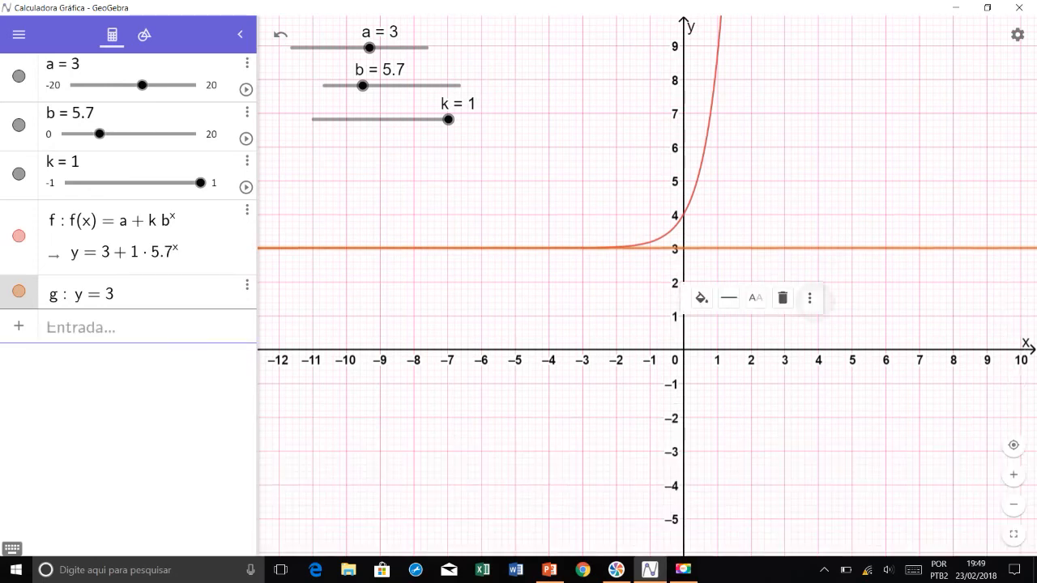
pyautogui.click(809, 297)
pyautogui.click(872, 411)
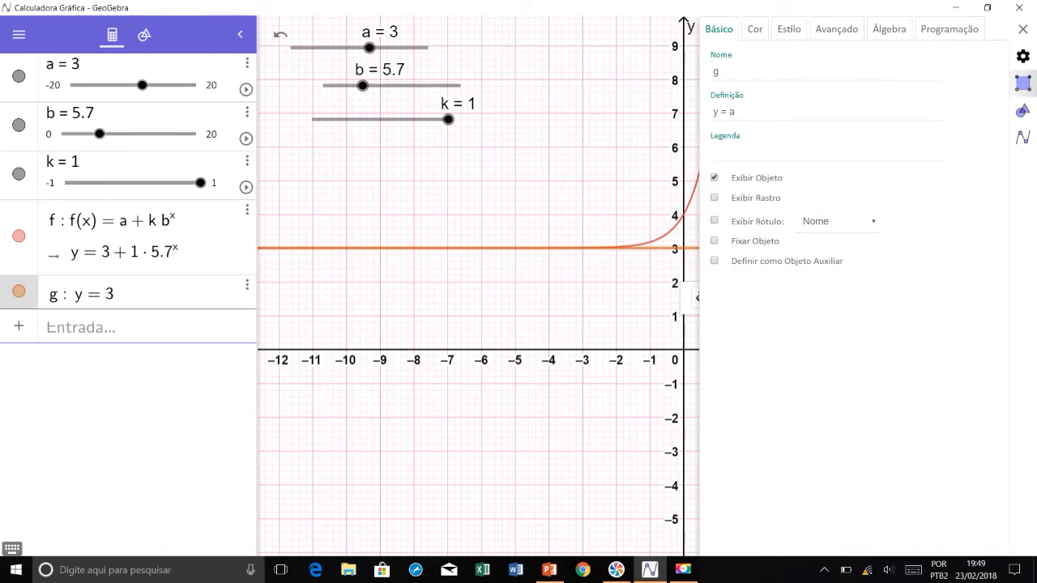
pyautogui.click(788, 28)
pyautogui.click(751, 136)
pyautogui.click(813, 154)
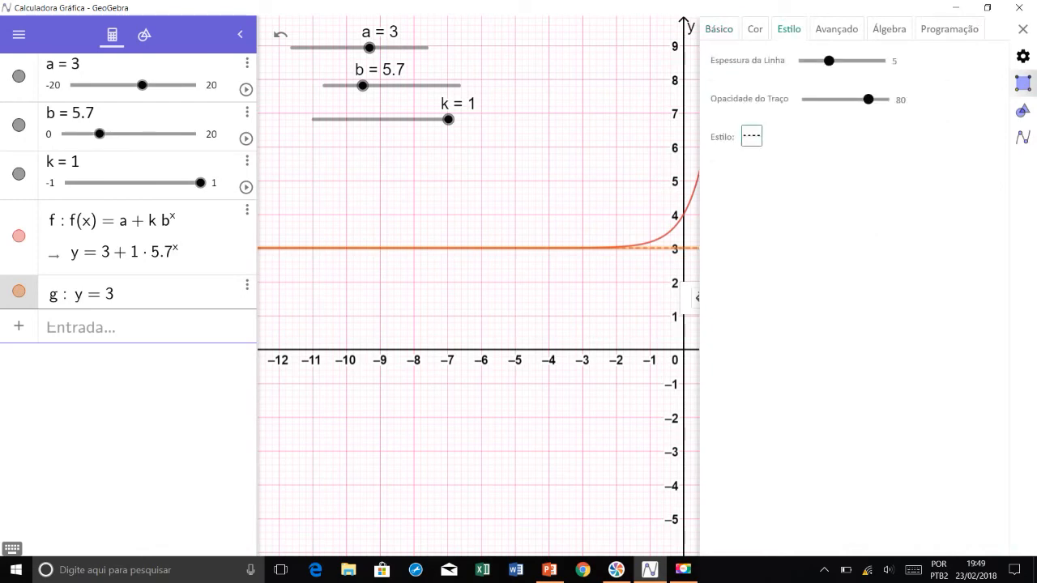
pyautogui.moveTo(828, 60); pyautogui.dragTo(809, 61)
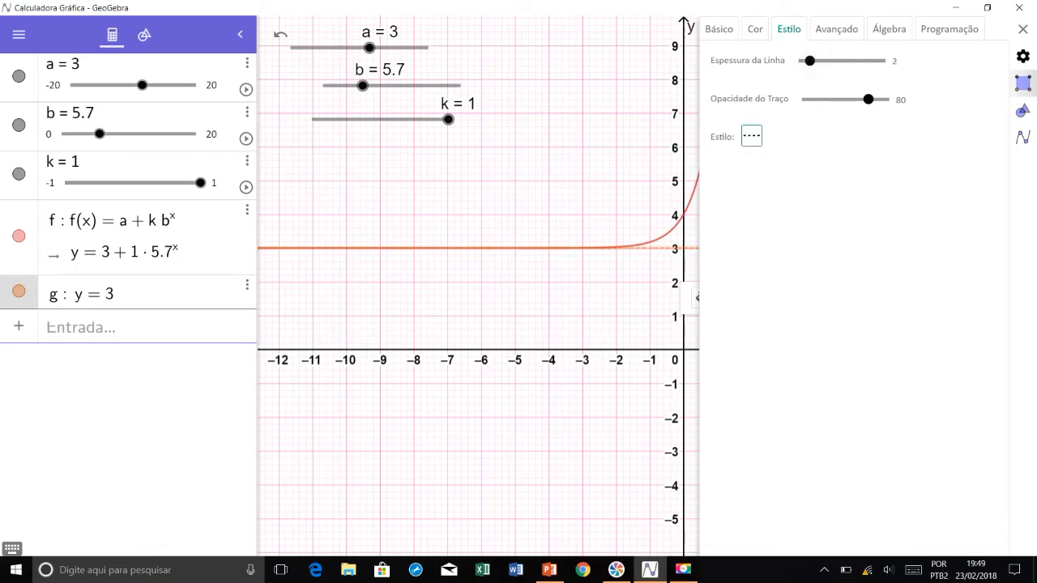
pyautogui.press('Escape')
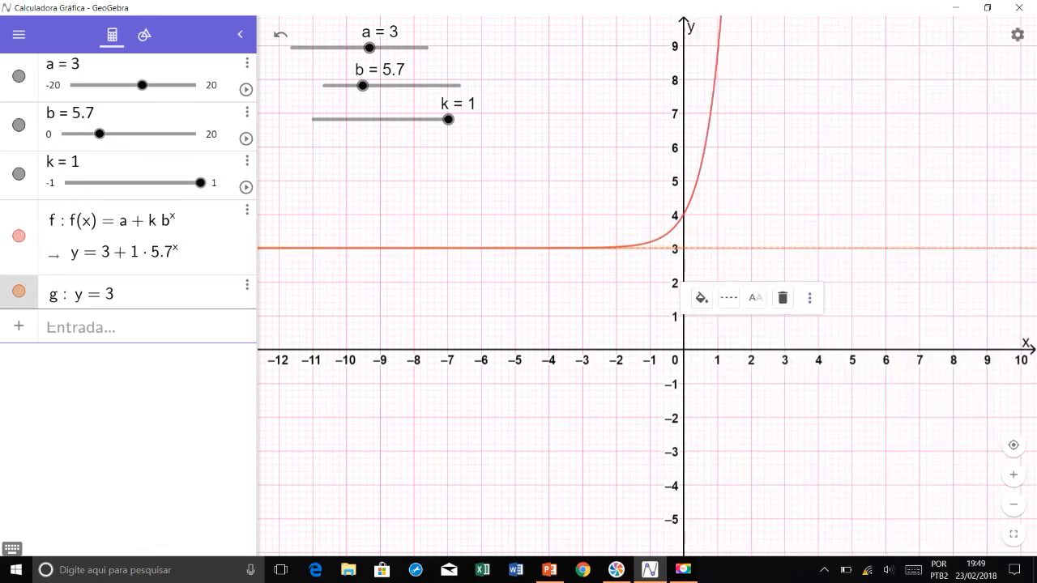
pyautogui.press('Escape')
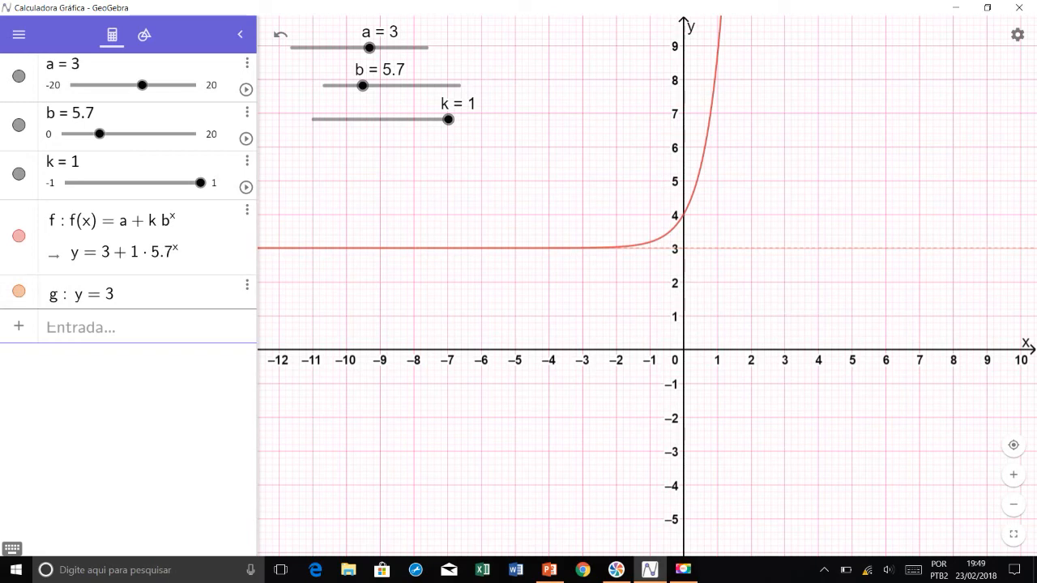
# Show the construction tools beside the graph and lower slider b to 1.8 to flatten the exponential curve.
pyautogui.moveTo(362, 85); pyautogui.dragTo(357, 85)
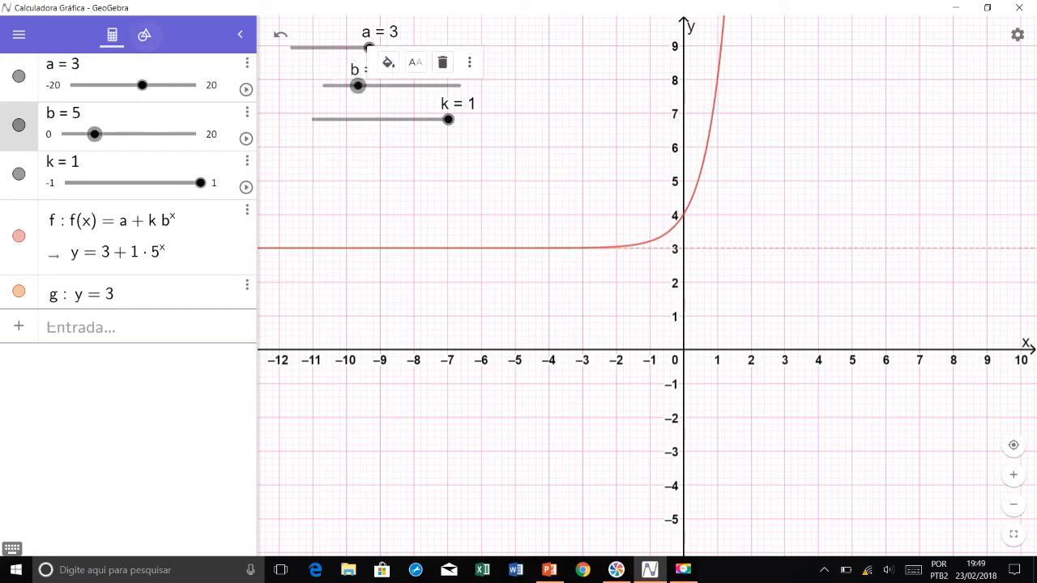
pyautogui.click(144, 34)
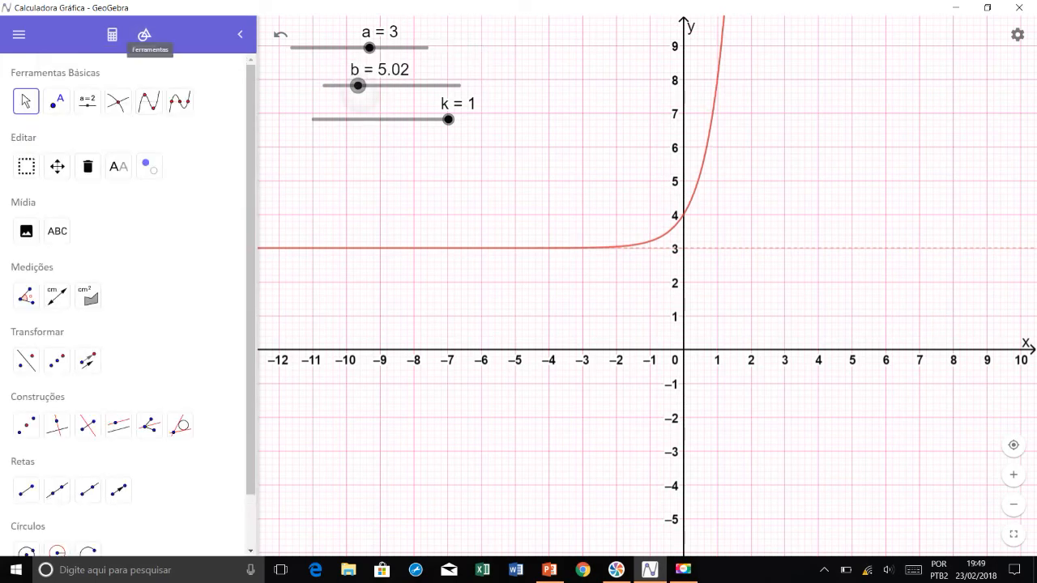
pyautogui.press('Left')
pyautogui.press('Left')
pyautogui.press('Left')
pyautogui.press('Left')
pyautogui.press('Left')
pyautogui.press('Left')
pyautogui.press('Left')
pyautogui.press('Left')
pyautogui.press('Left')
pyautogui.press('Left')
pyautogui.press('Left')
pyautogui.press('Left')
pyautogui.press('Left')
pyautogui.press('Left')
pyautogui.press('Left')
pyautogui.press('Left')
pyautogui.press('Left')
pyautogui.press('Left')
pyautogui.press('Left')
pyautogui.press('Left')
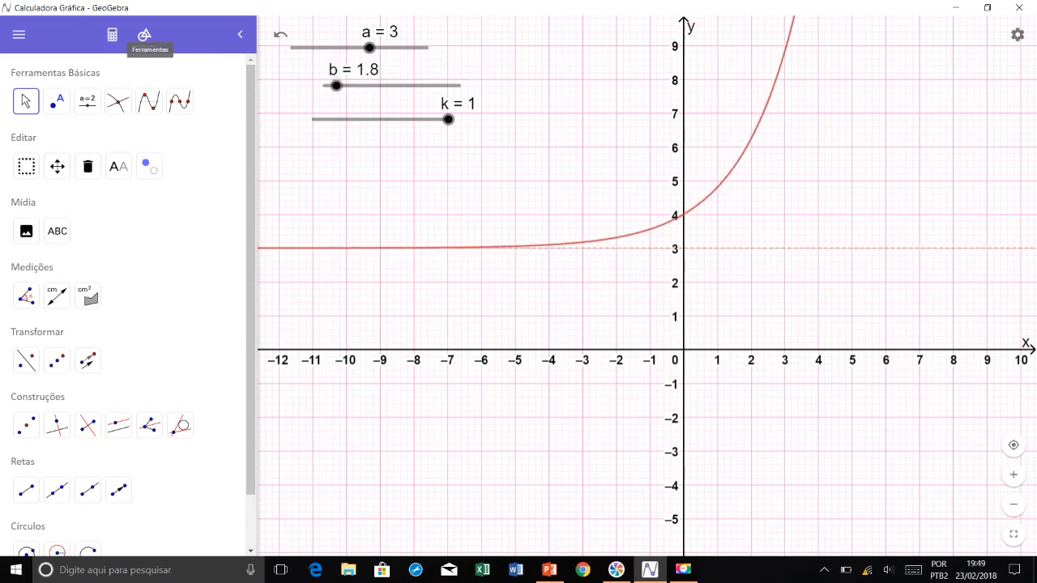
# Take slider b down to 0, then raise it gradually to 1.3 to compare the curve's growth.
pyautogui.click(335, 85)
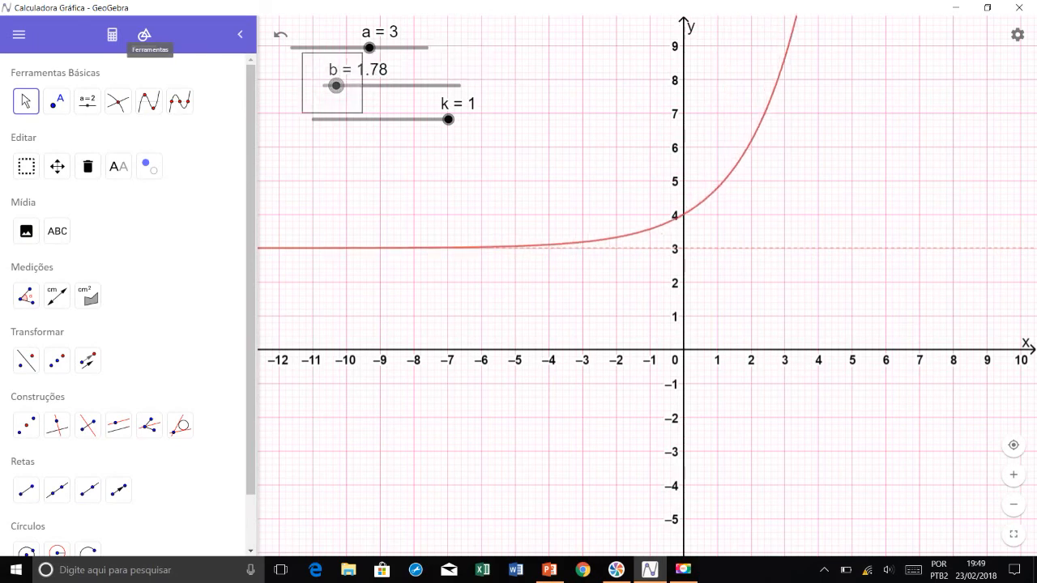
pyautogui.moveTo(335, 85); pyautogui.dragTo(324, 85)
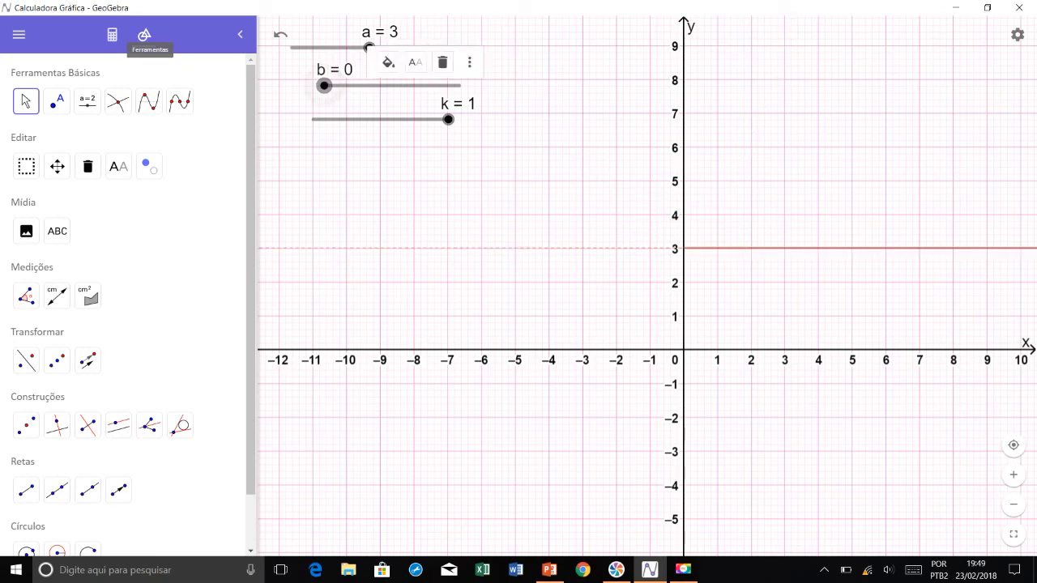
pyautogui.press('Right')
pyautogui.press('Left')
pyautogui.press('Right')
pyautogui.press('Right')
pyautogui.press('Right')
pyautogui.press('Right')
pyautogui.press('Right')
pyautogui.press('Right')
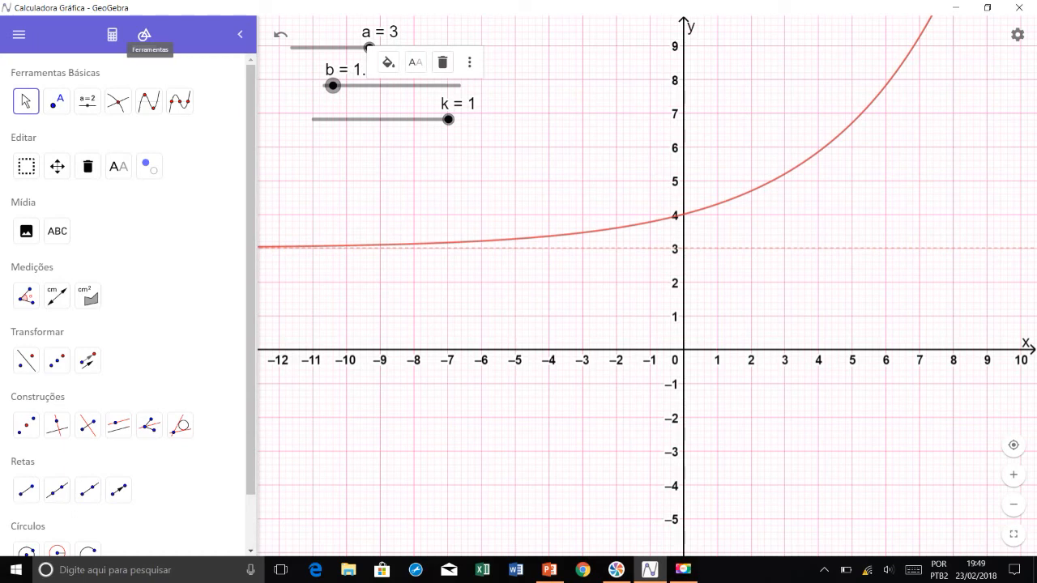
pyautogui.press('Escape')
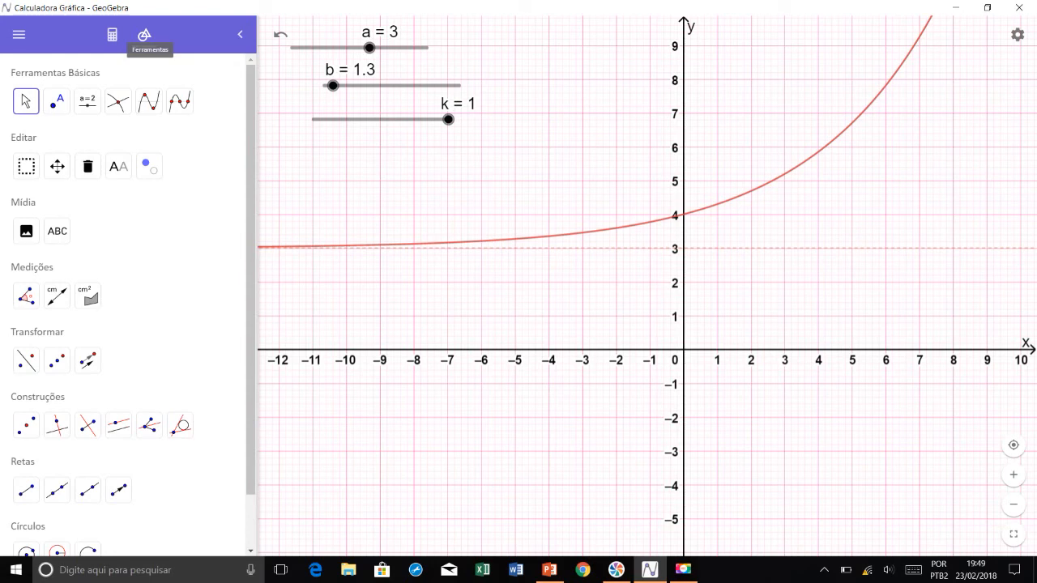
# Lower slider b to 0.9 for a decreasing curve and set slider k to -1 to reflect it below the asymptote.
pyautogui.moveTo(332, 85)
pyautogui.mouseDown()
pyautogui.moveTo(343, 86)
pyautogui.moveTo(331, 90)
pyautogui.mouseUp()
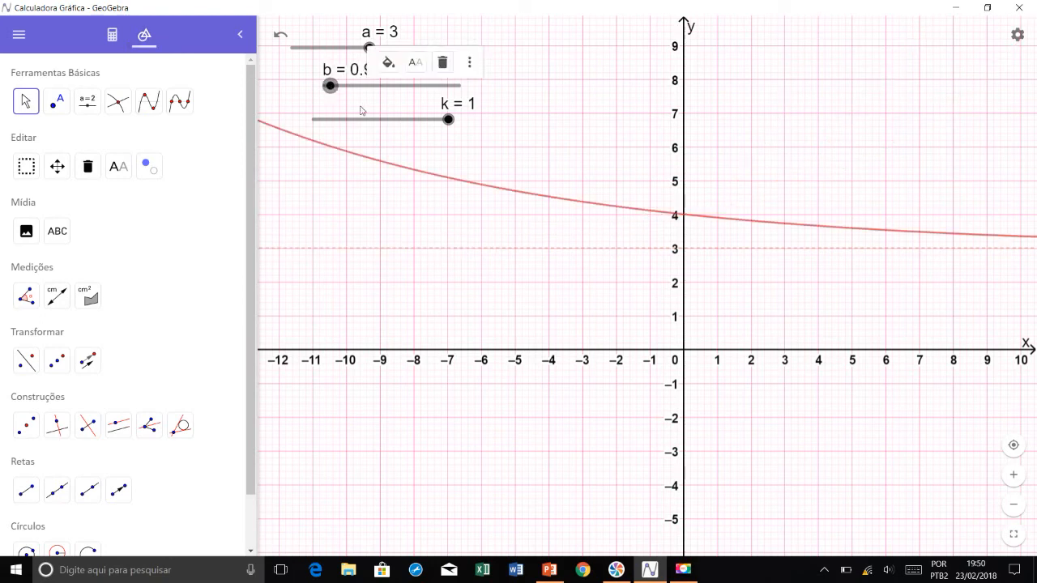
pyautogui.click(362, 110)
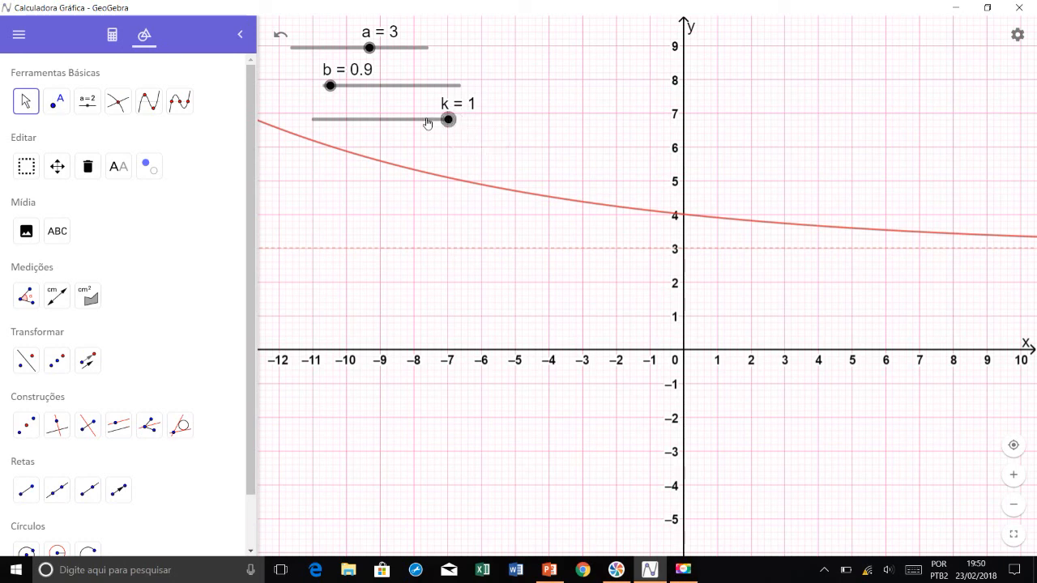
pyautogui.moveTo(428, 124); pyautogui.dragTo(320, 121)
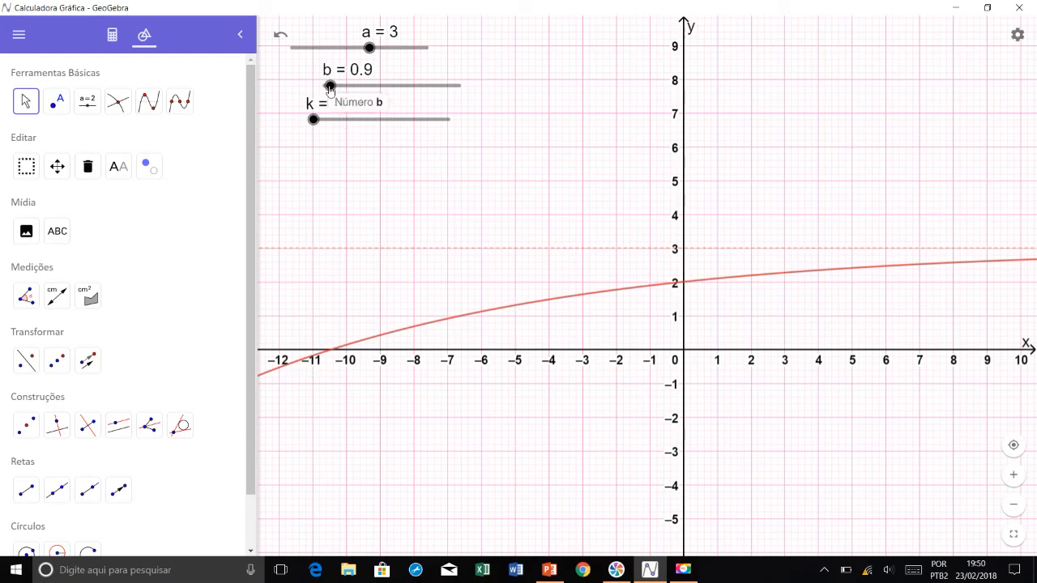
# Raise slider b to about 4 and set slider a to 4 to shift the curve and its asymptote up.
pyautogui.moveTo(329, 89); pyautogui.dragTo(353, 90)
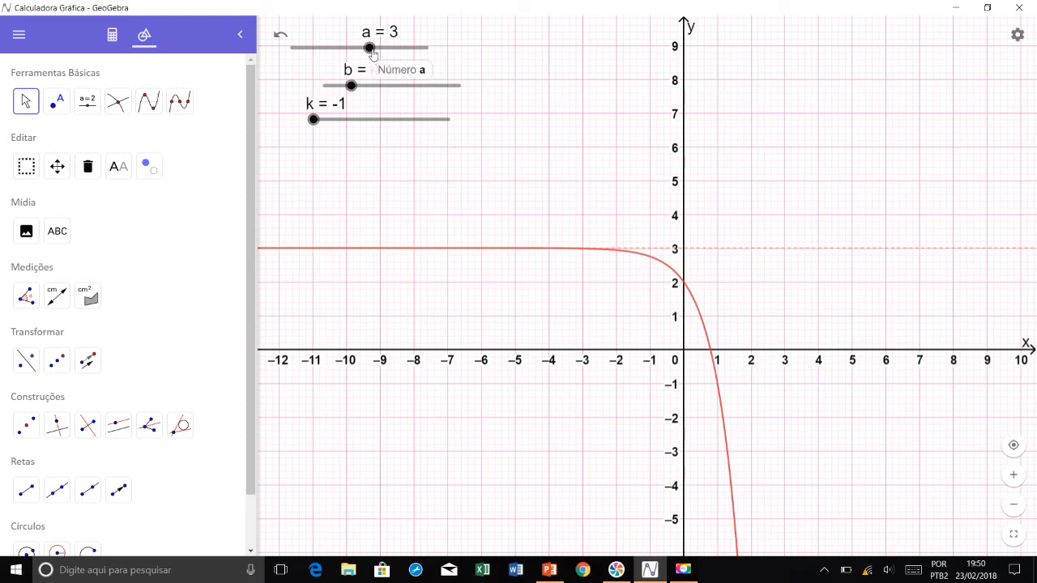
pyautogui.moveTo(370, 48)
pyautogui.mouseDown()
pyautogui.moveTo(384, 48)
pyautogui.moveTo(353, 48)
pyautogui.moveTo(373, 54)
pyautogui.mouseUp()
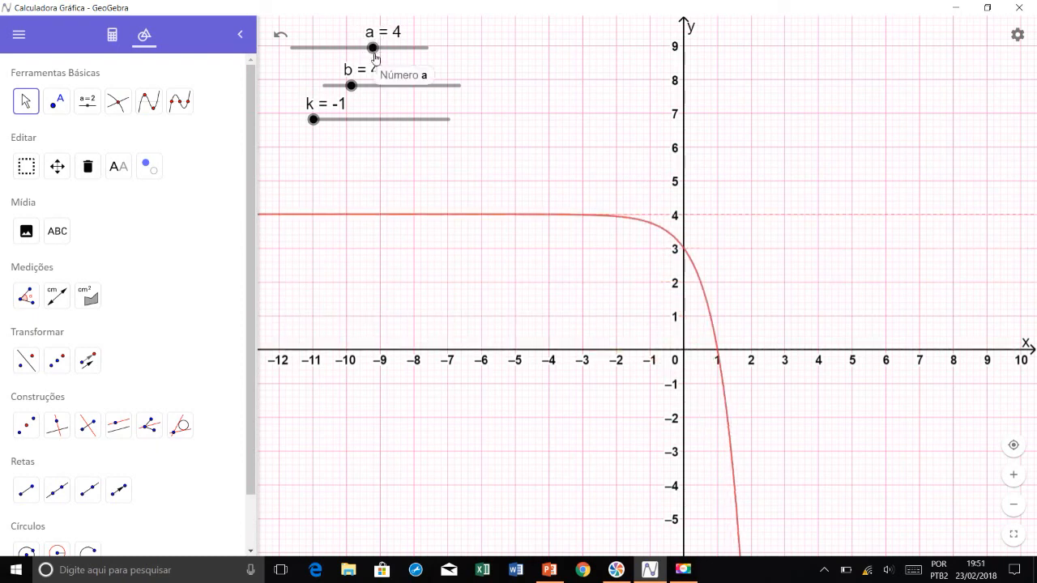